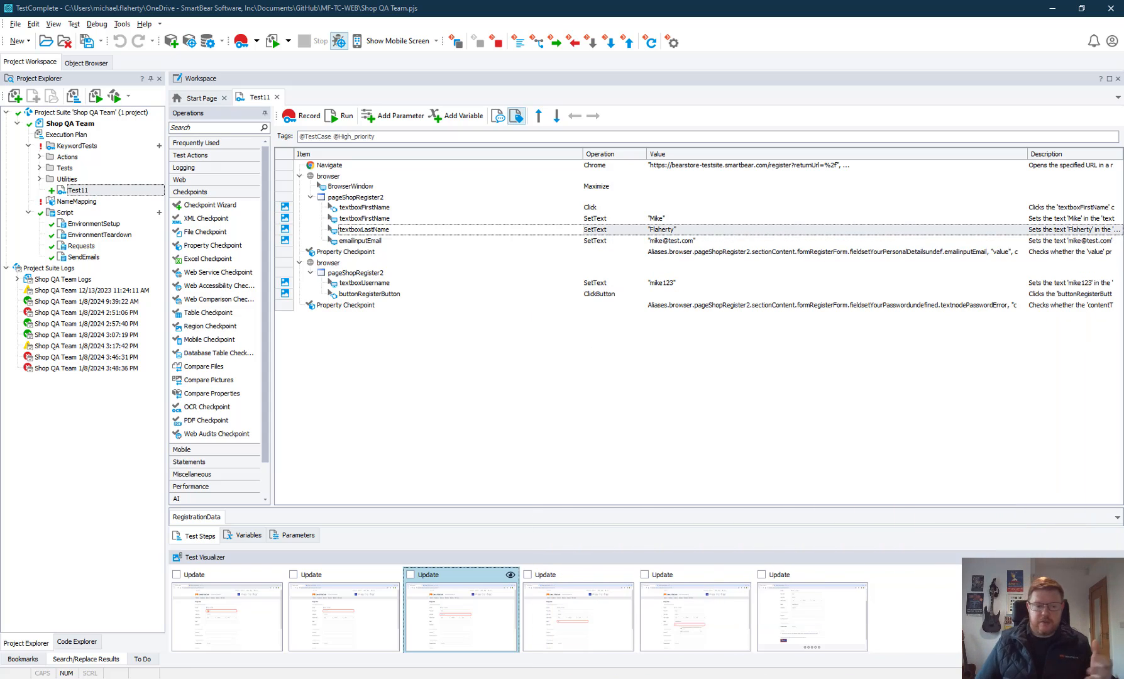
- View the shop's registration form in Chrome, then return to TestComplete and select the first-name SetText operation in Test11
left_click(330, 677)
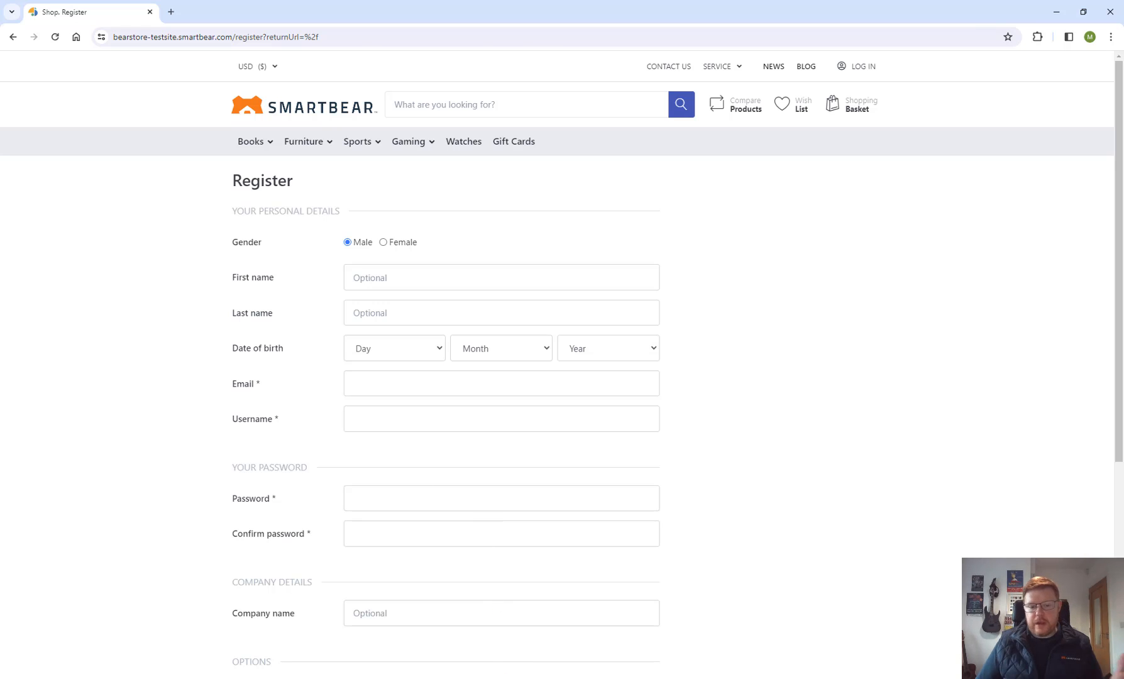
left_click(491, 678)
left_click(688, 218)
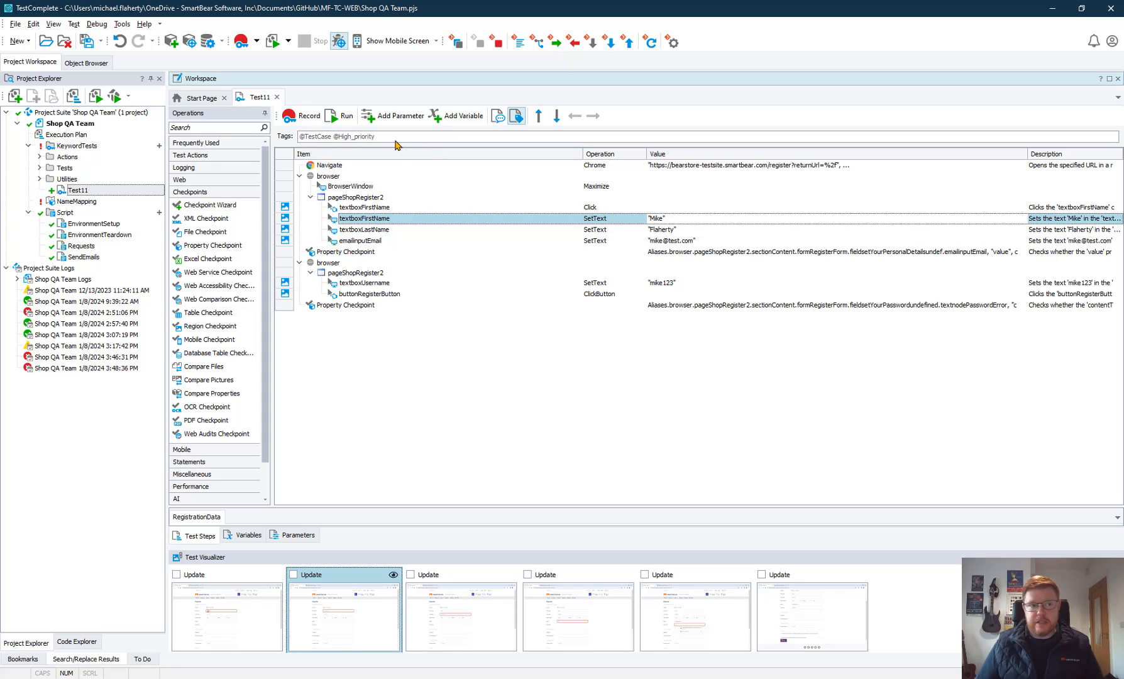
left_click(75, 25)
left_click(95, 118)
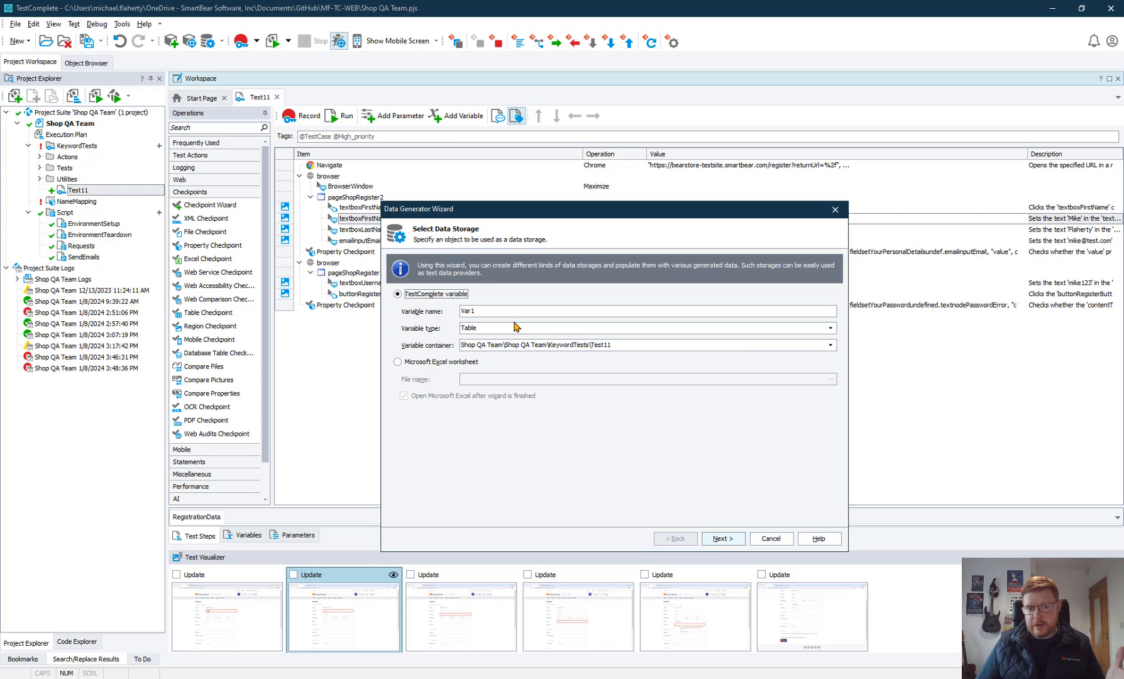
left_click(729, 539)
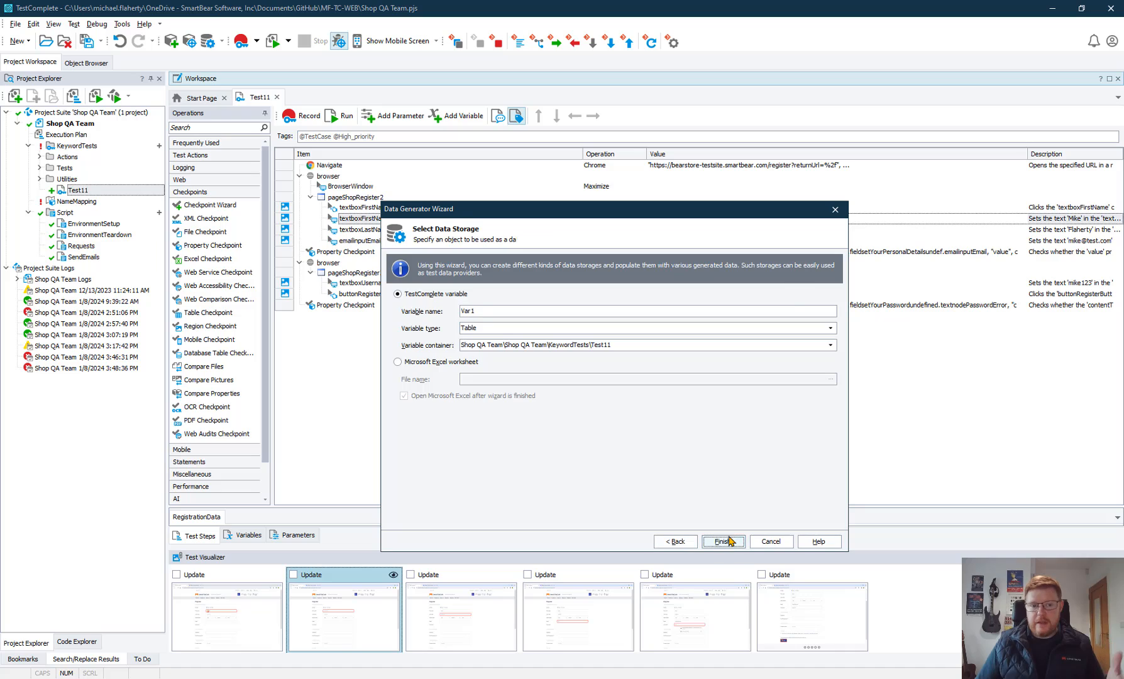
left_click(814, 266)
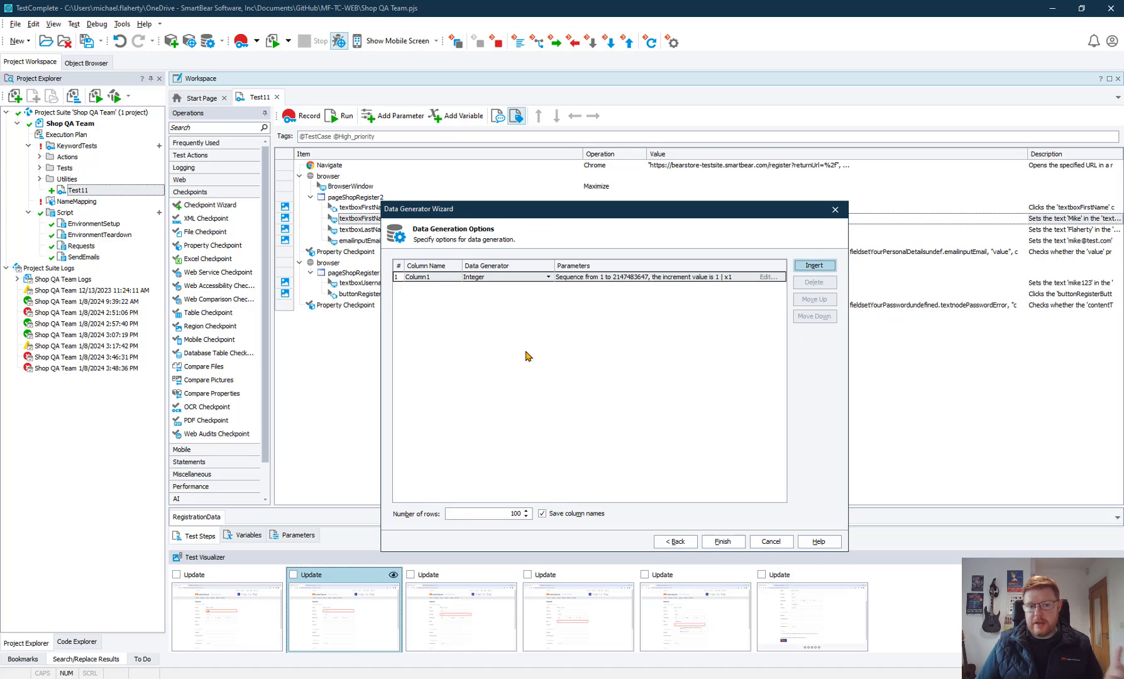
left_click(807, 270)
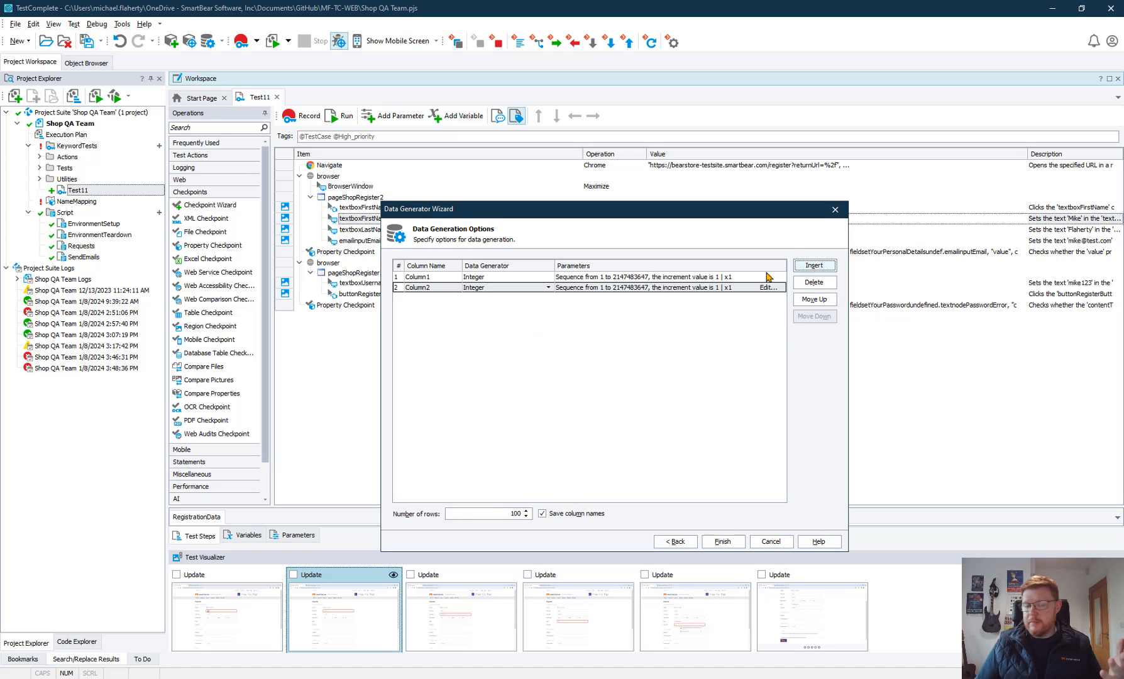
left_click(512, 278)
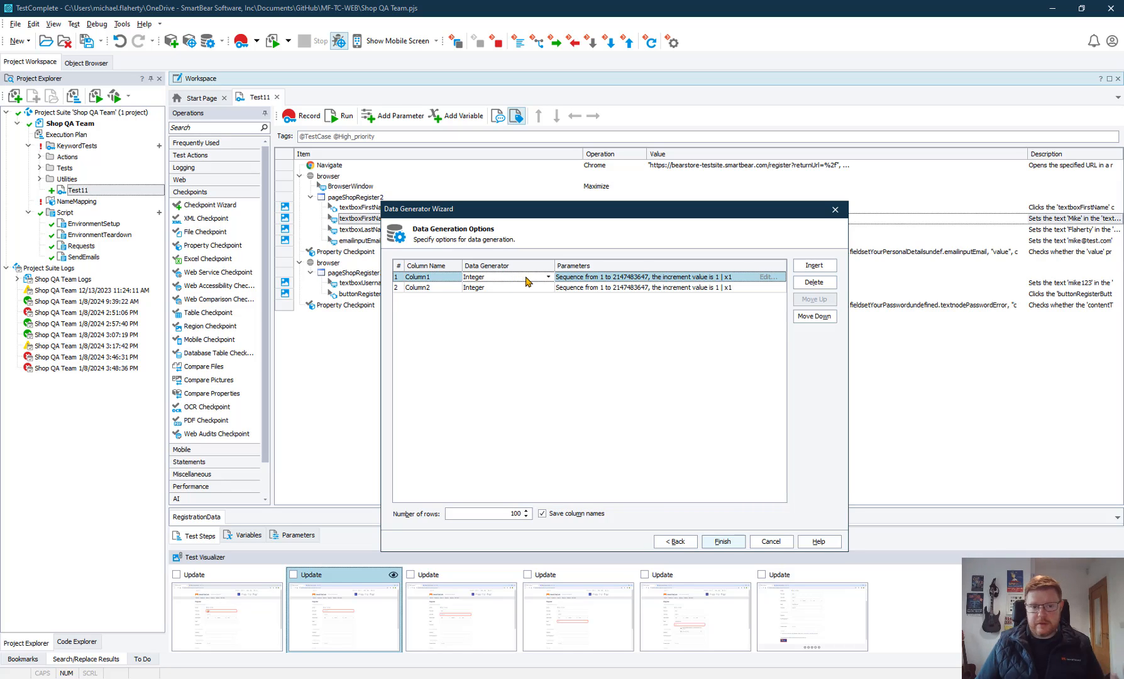
left_click(526, 278)
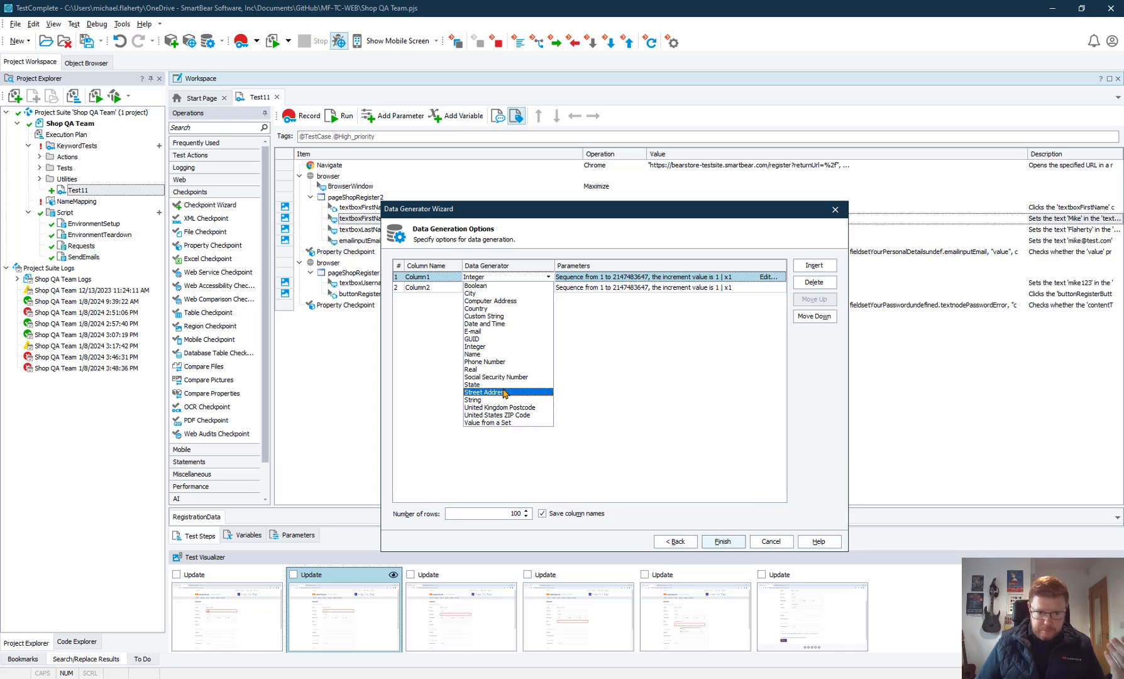
left_click(500, 316)
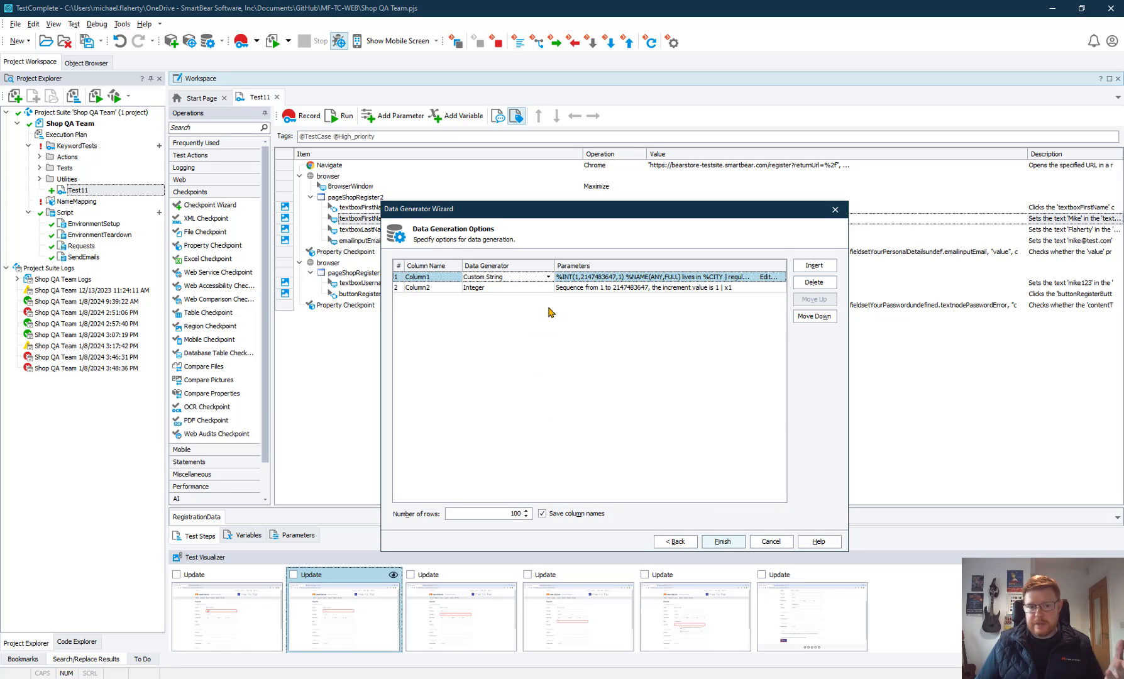
left_click(835, 209)
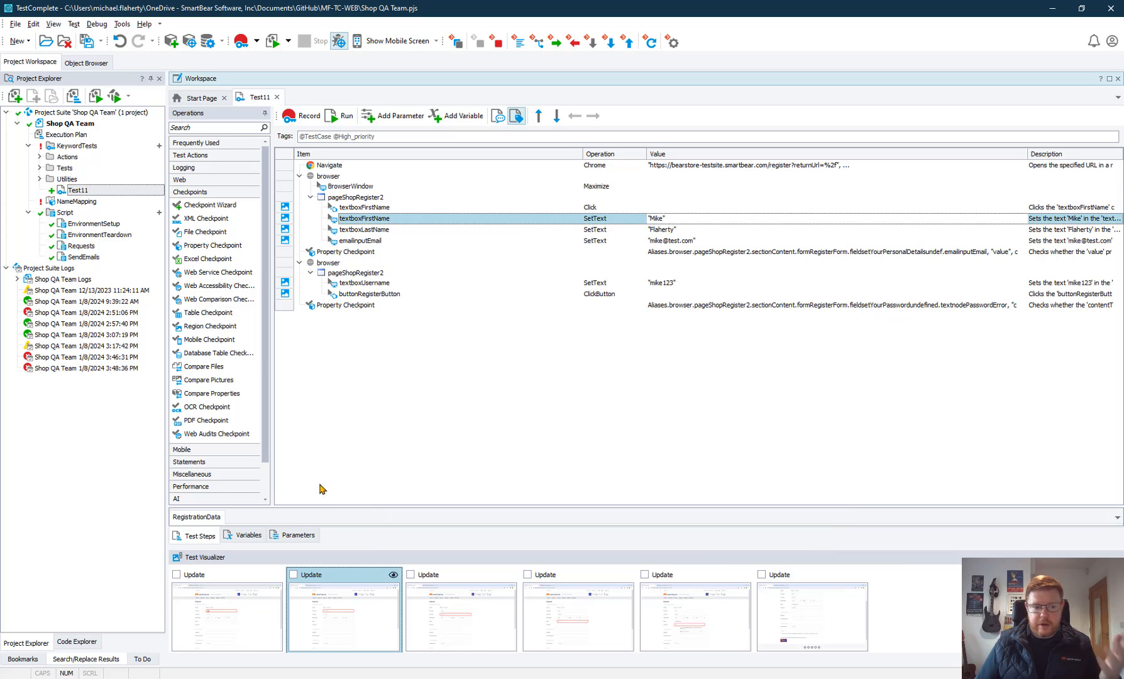
- Examine the table data stored in Test11's RegistrationData variable, then return to the test steps
left_click(250, 538)
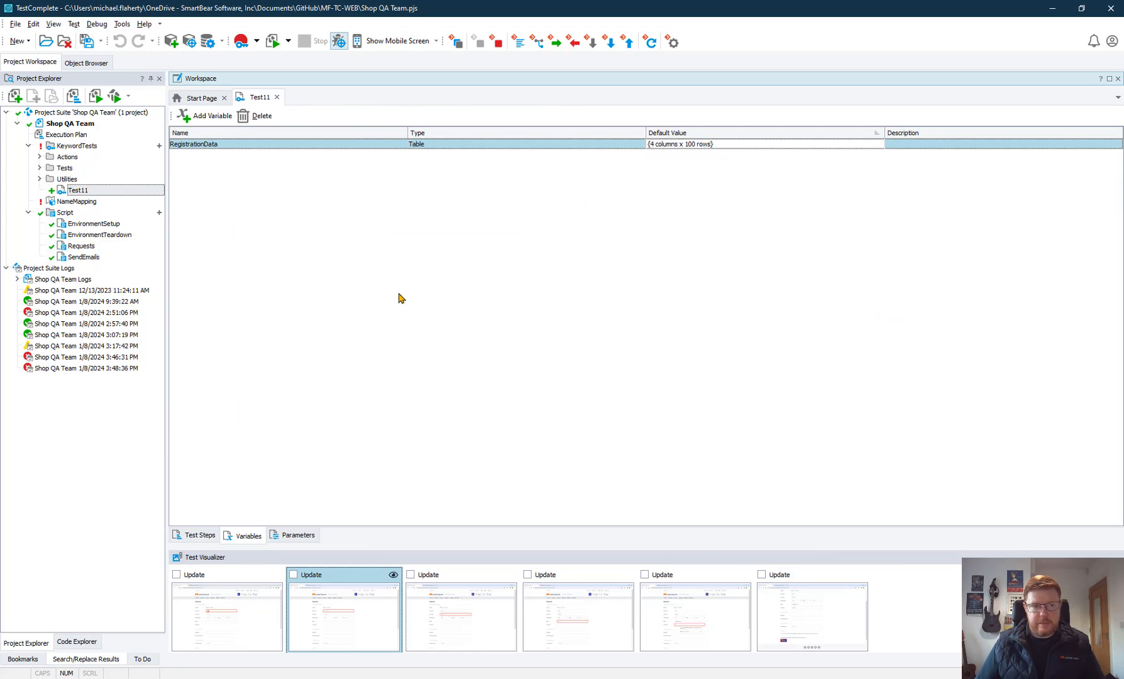
left_click(876, 146)
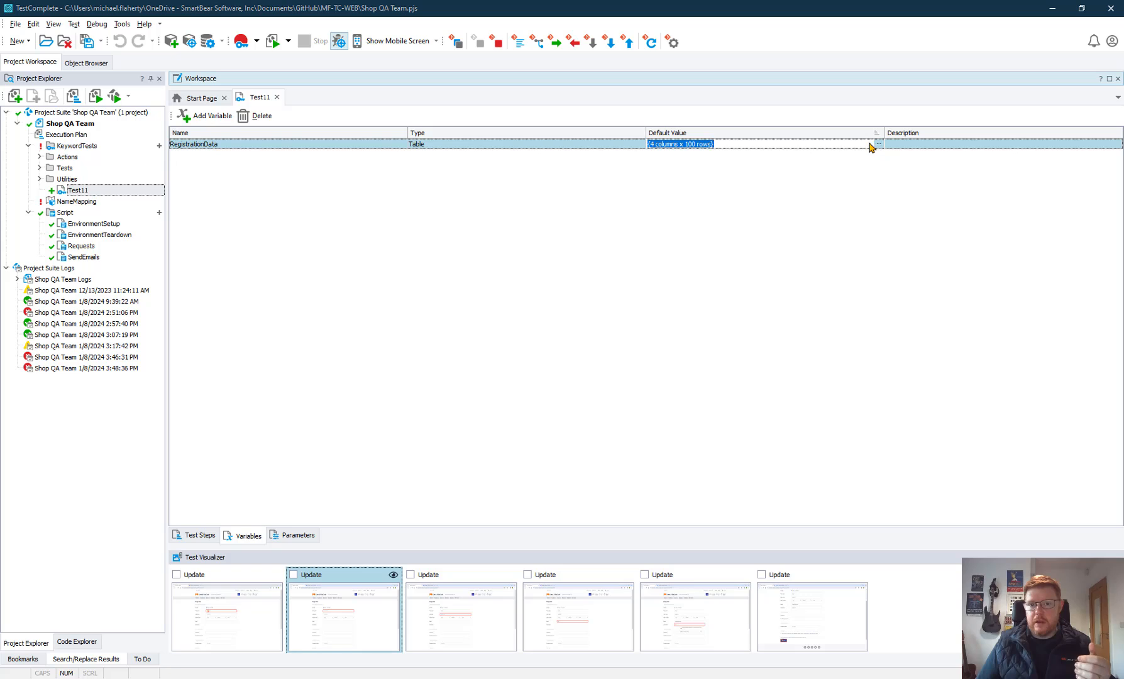
left_click(877, 145)
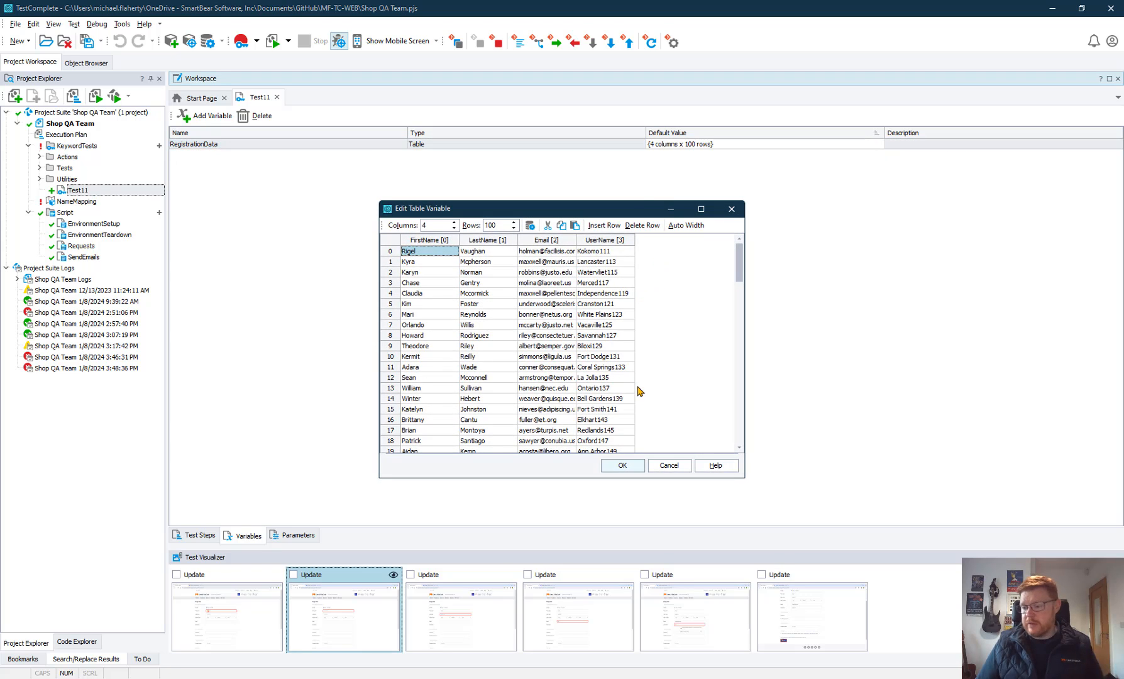
left_click(731, 209)
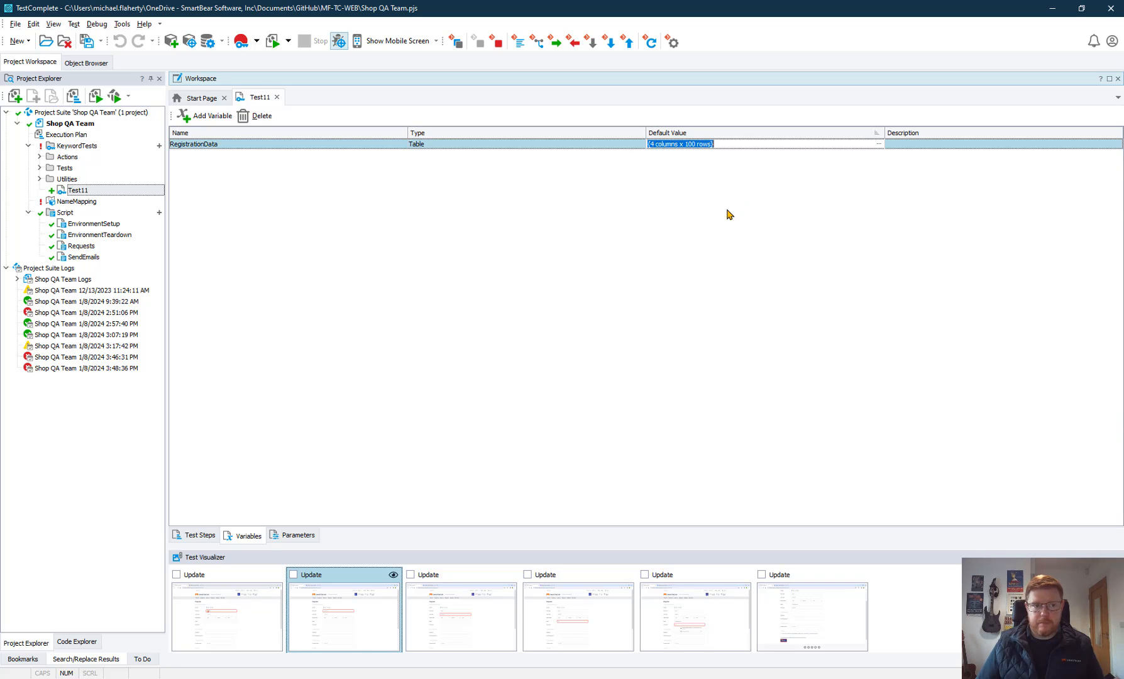
left_click(198, 535)
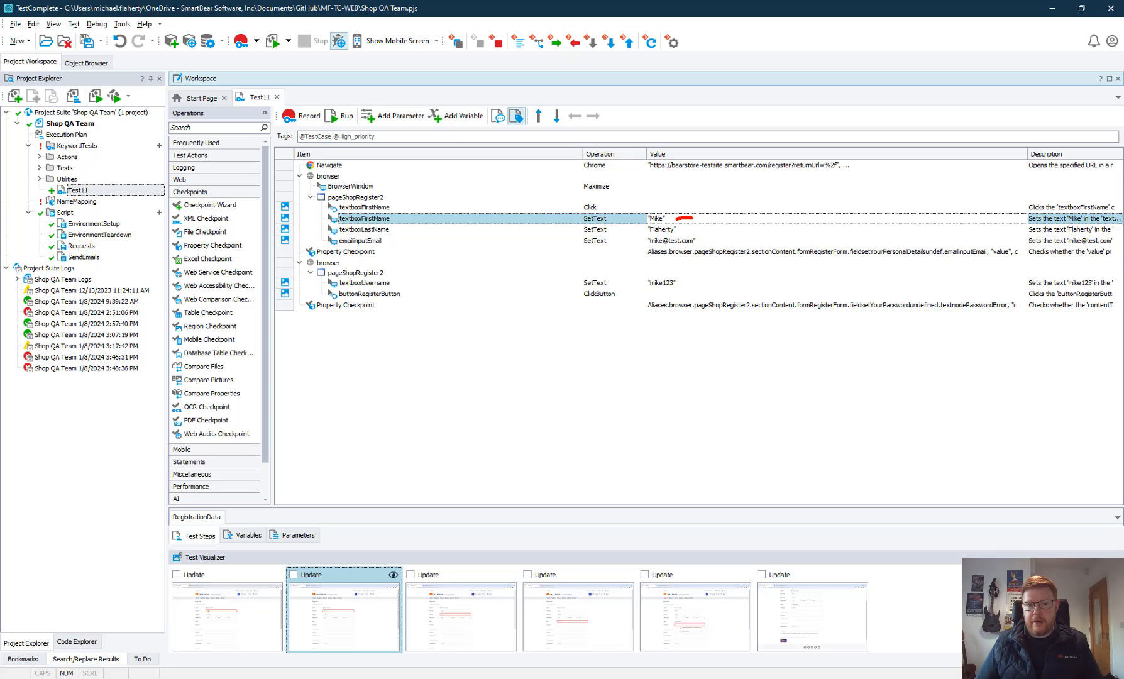
left_click_drag(710, 243, 754, 240)
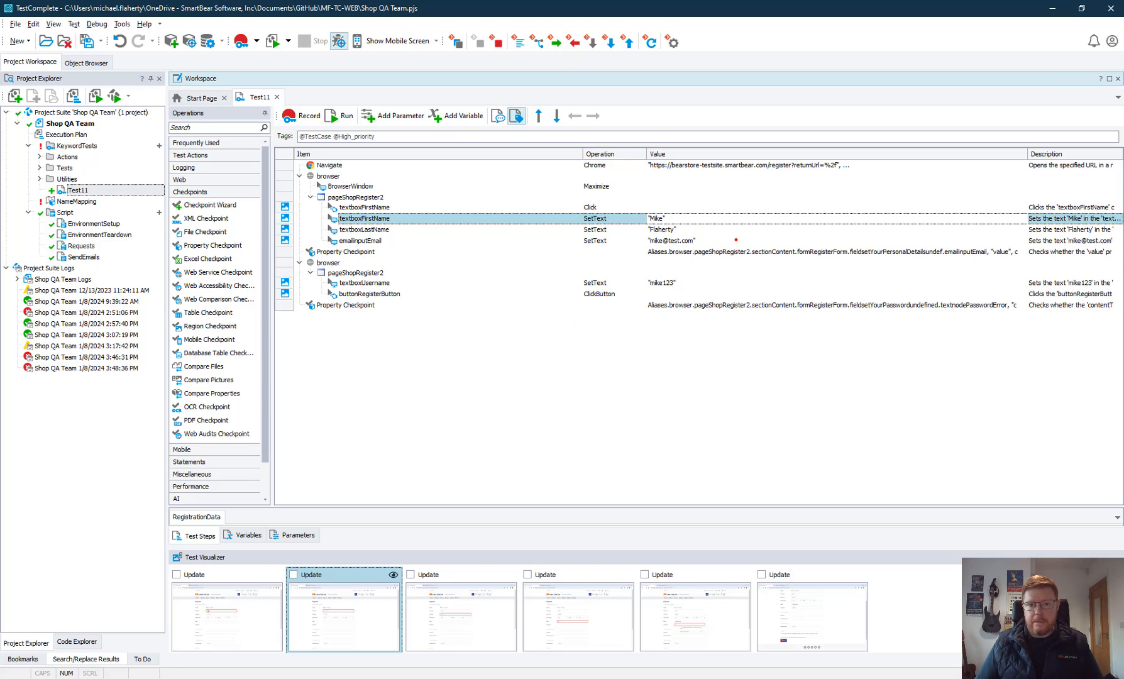
- Start a data-driven loop around all Test11 steps, using the existing local variable RegistrationData as its data source
key("ctrl+a")
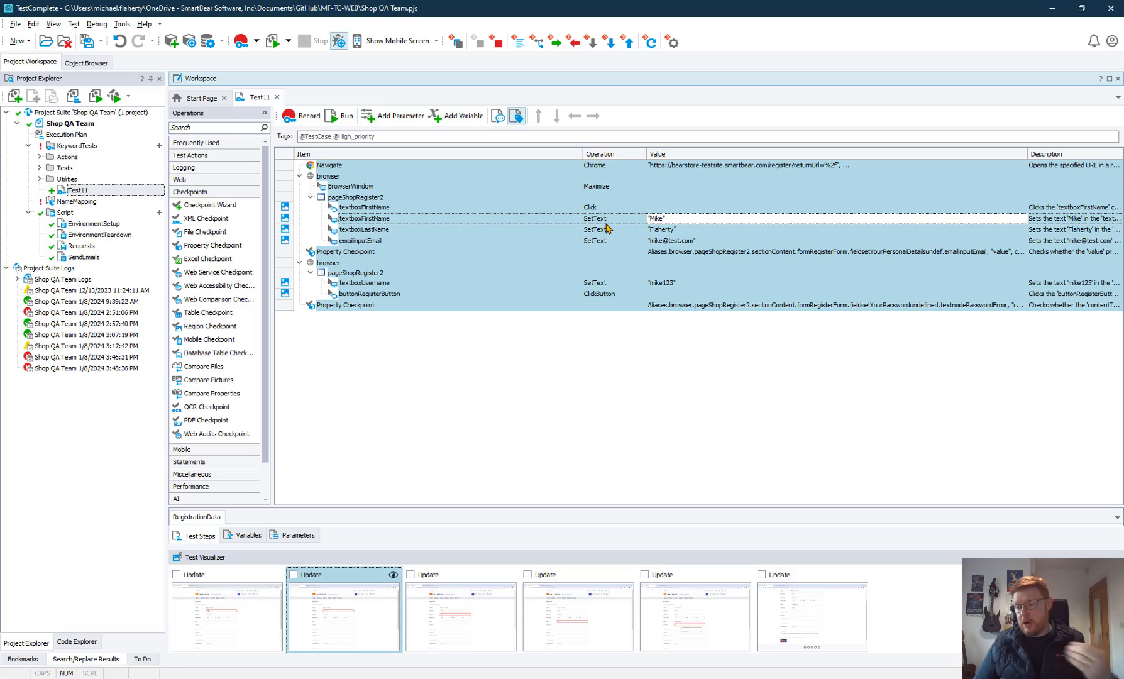
right_click(788, 263)
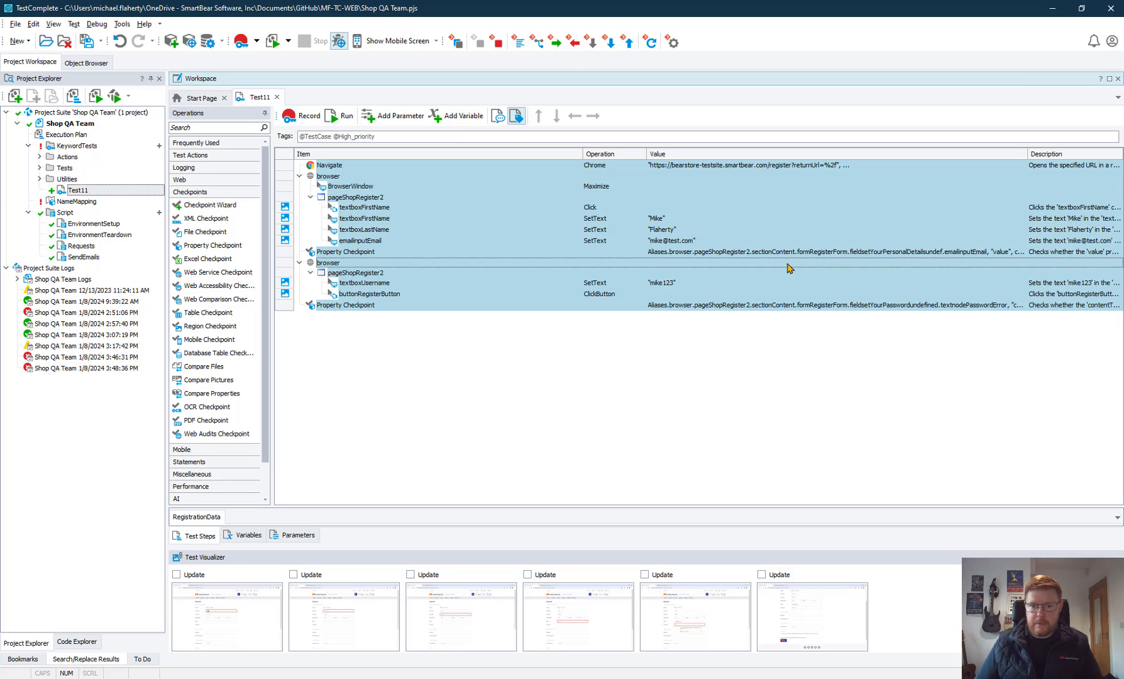
left_click(847, 474)
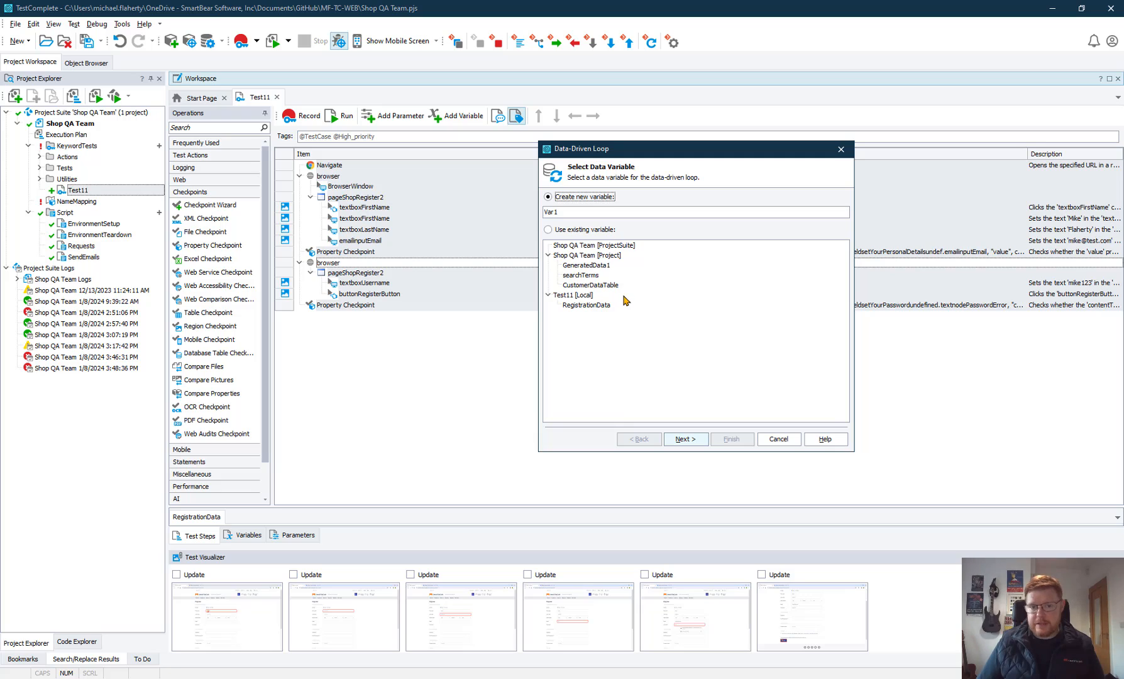
left_click(691, 443)
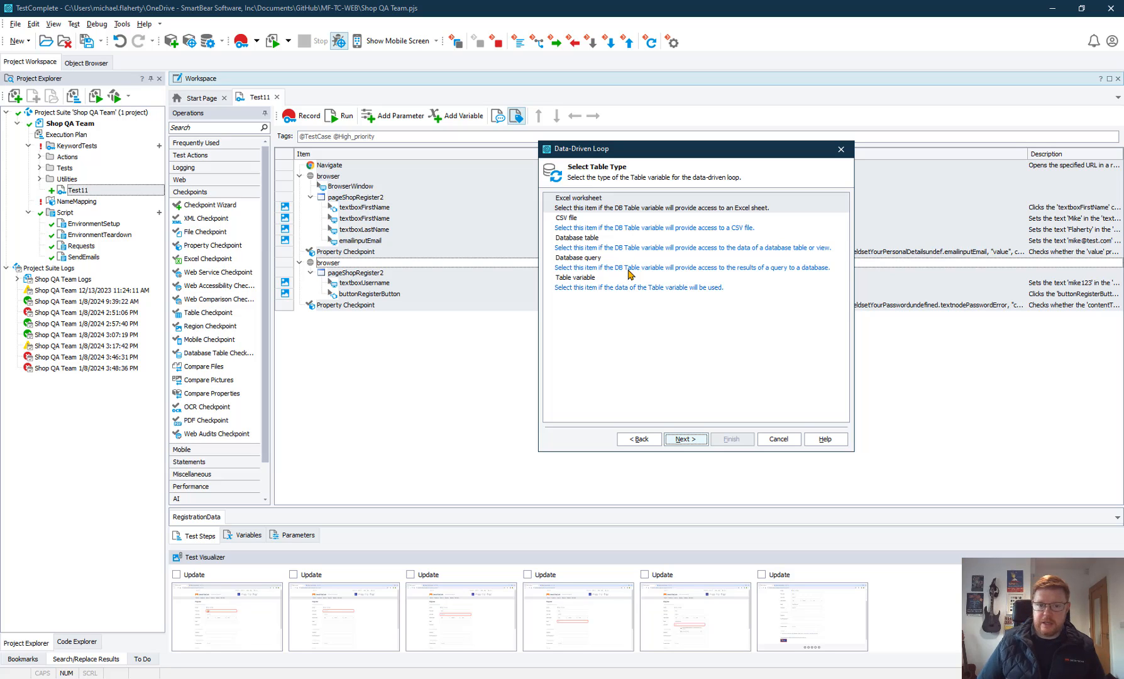
left_click(644, 439)
left_click(586, 305)
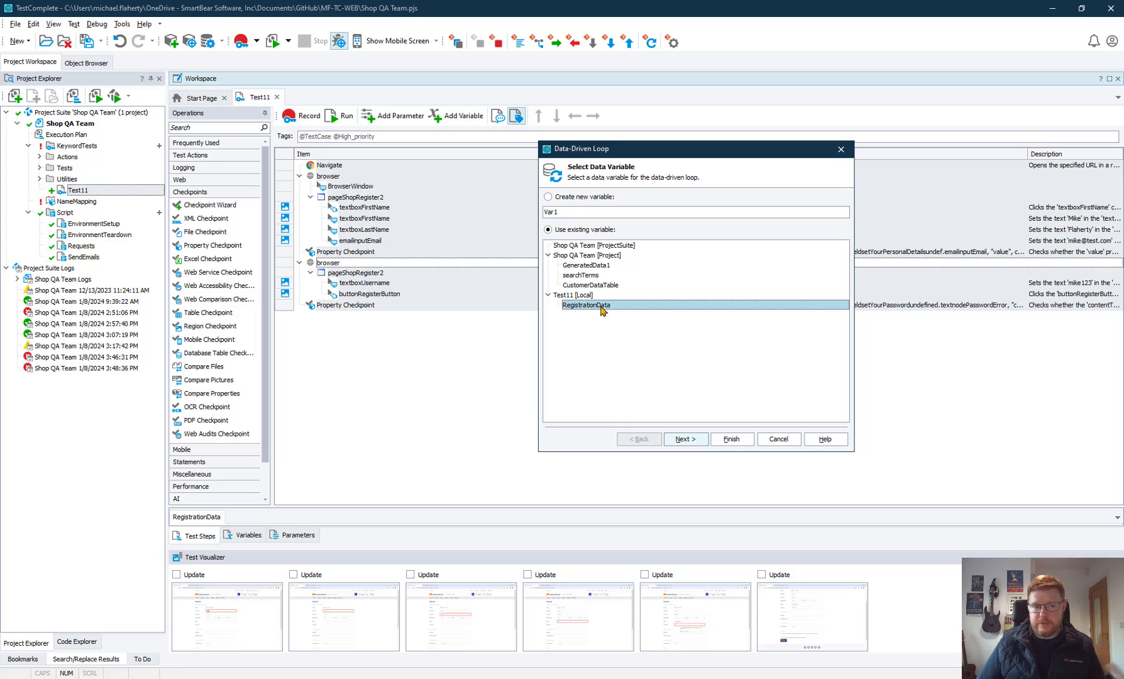
left_click(695, 440)
left_click(696, 440)
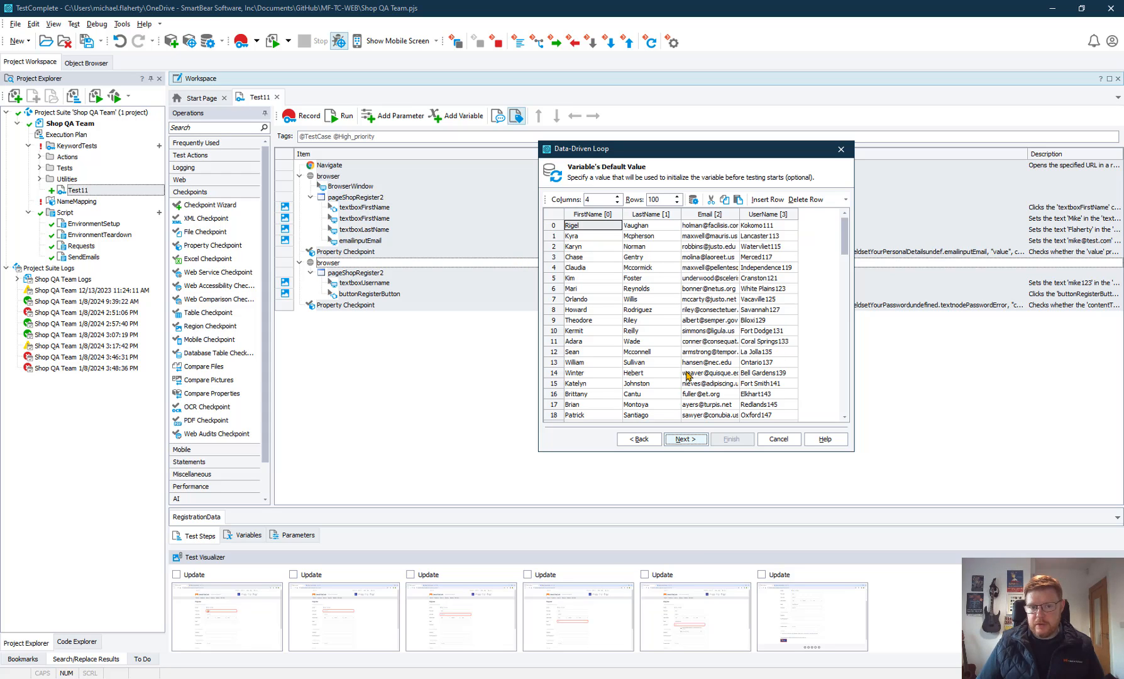
- Accept the table's default values and limit the loop to records from the beginning to record 10
left_click(845, 253)
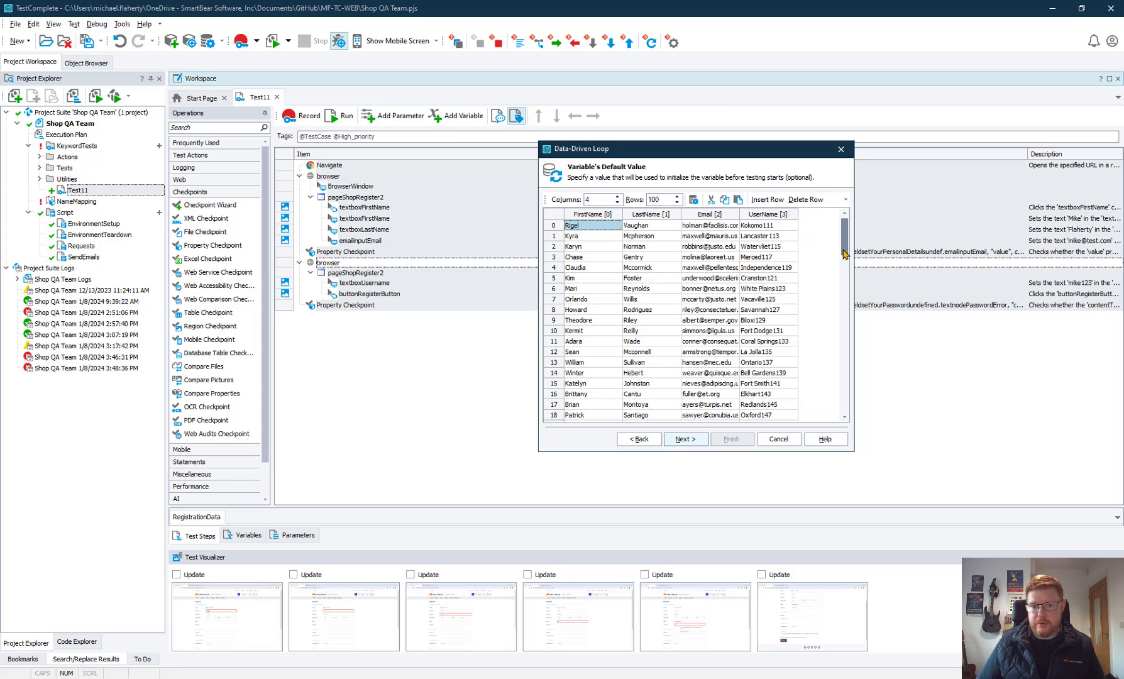
scroll(844, 253, "down", 1)
scroll(845, 253, "up", 1)
left_click(681, 440)
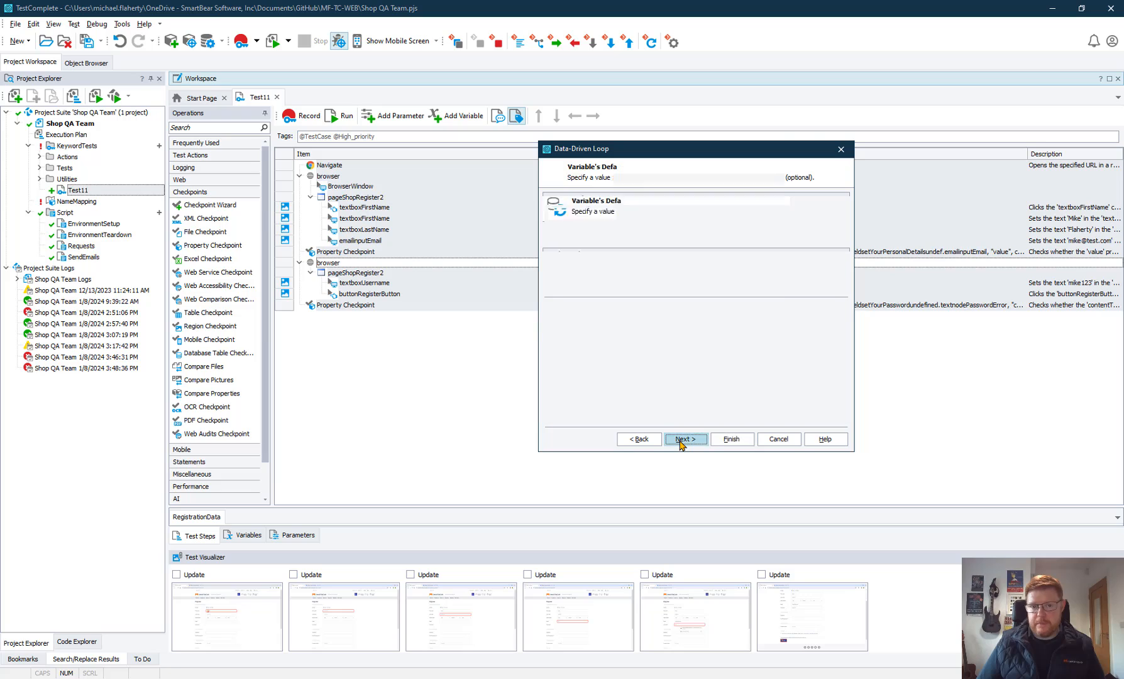
left_click(575, 285)
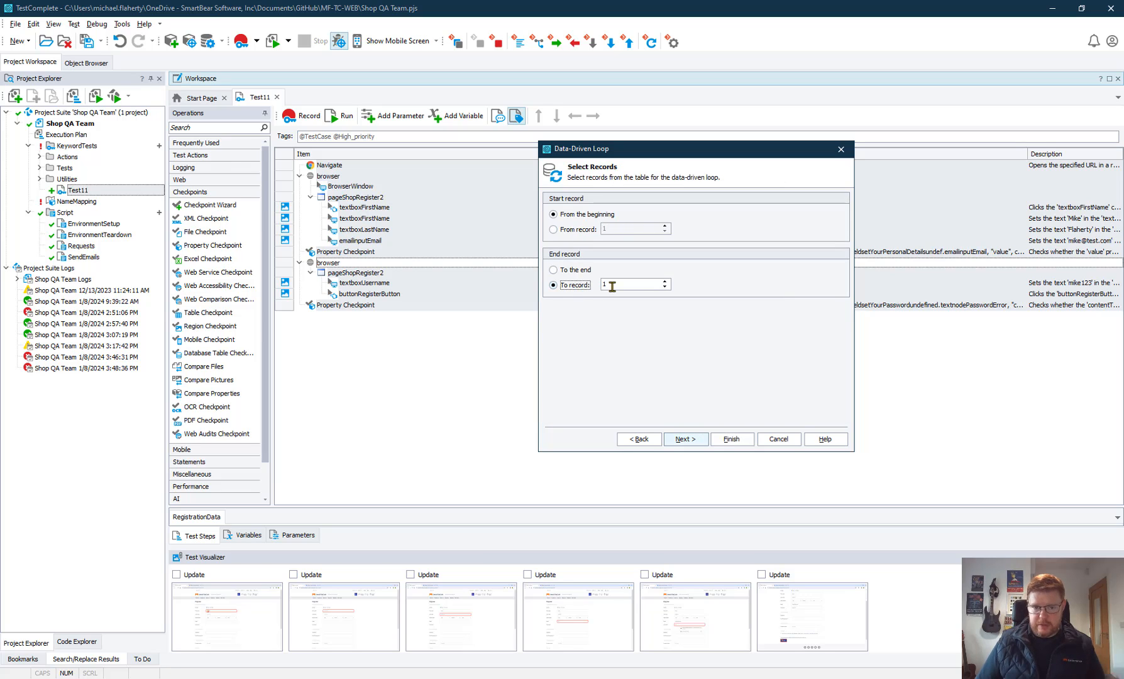
left_click(612, 286)
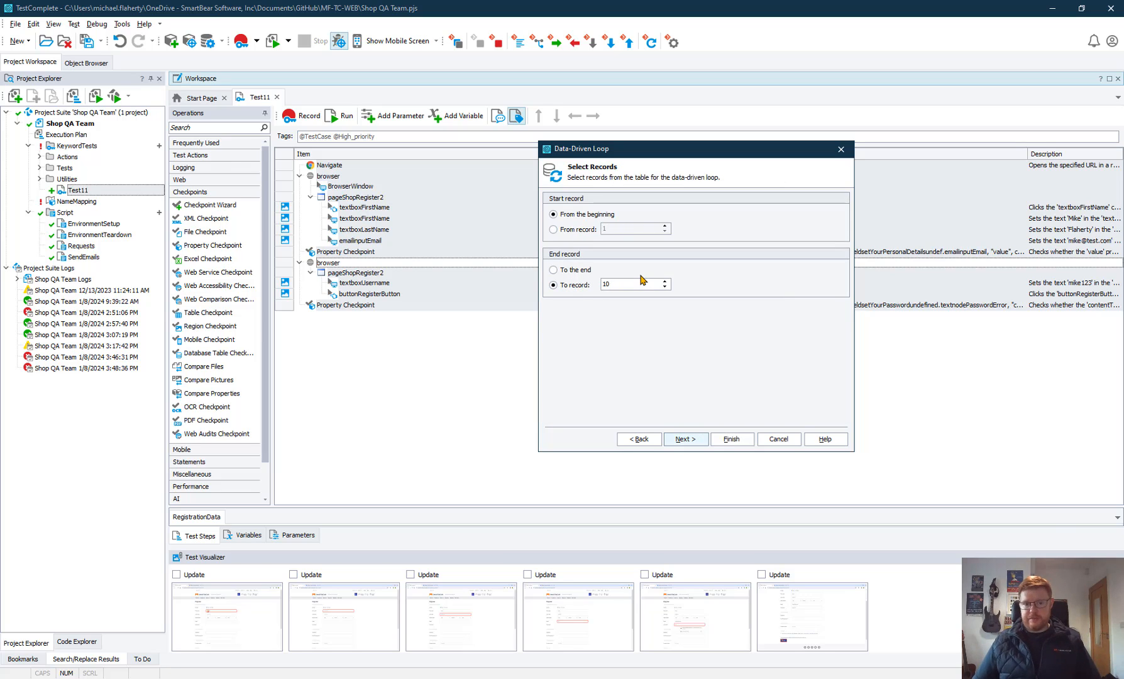
left_click(691, 441)
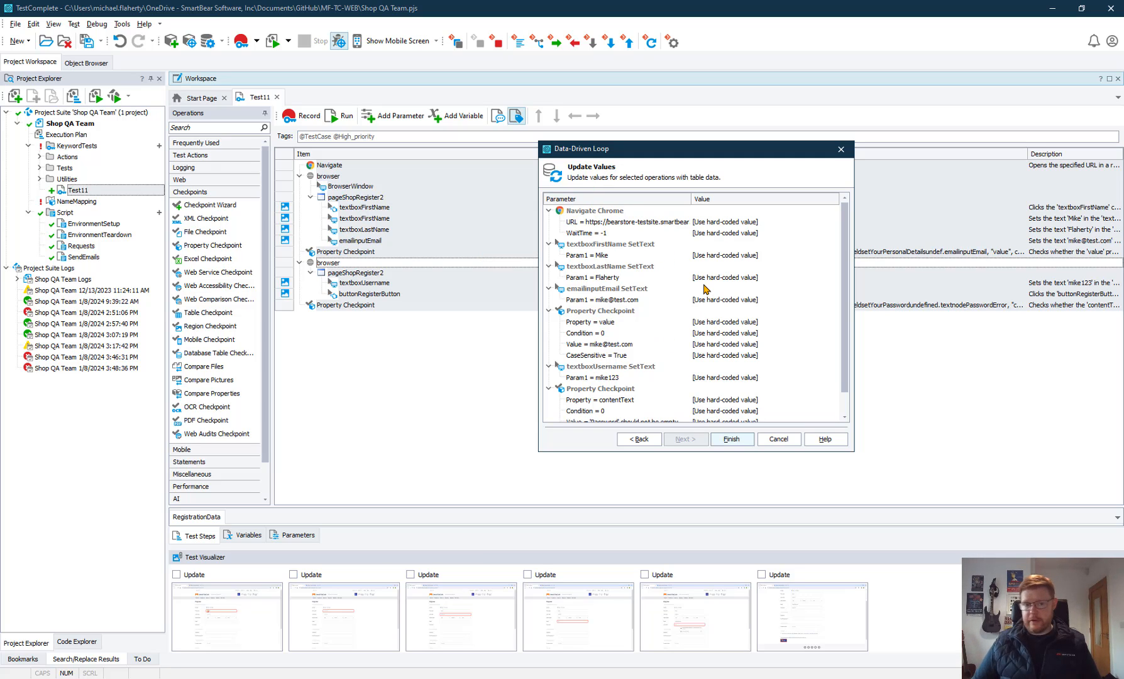
- Map the textboxFirstName value to the FirstName column and the textboxLastName value to the LastName column
left_click(773, 256)
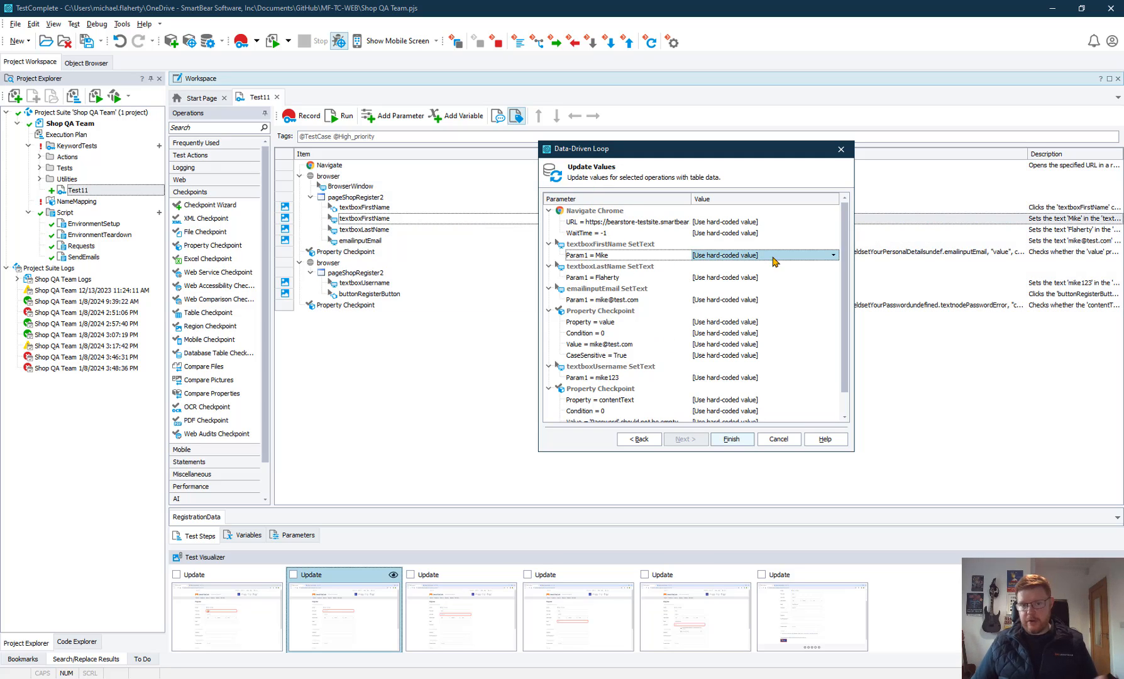
left_click(738, 257)
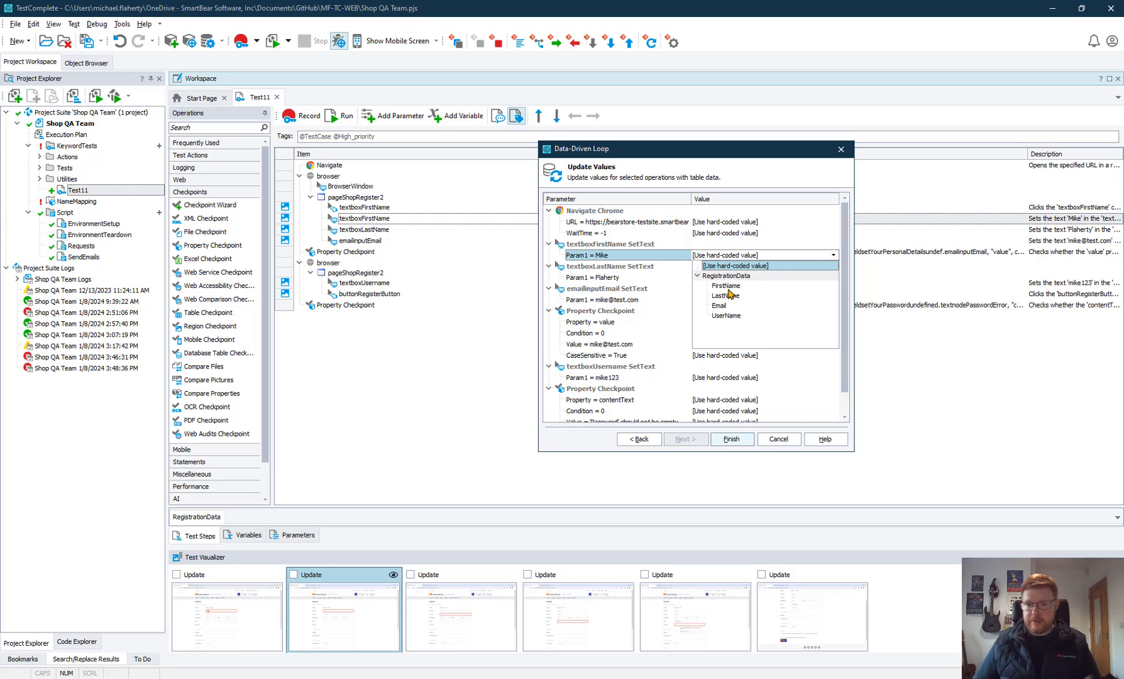
left_click(728, 287)
left_click(726, 278)
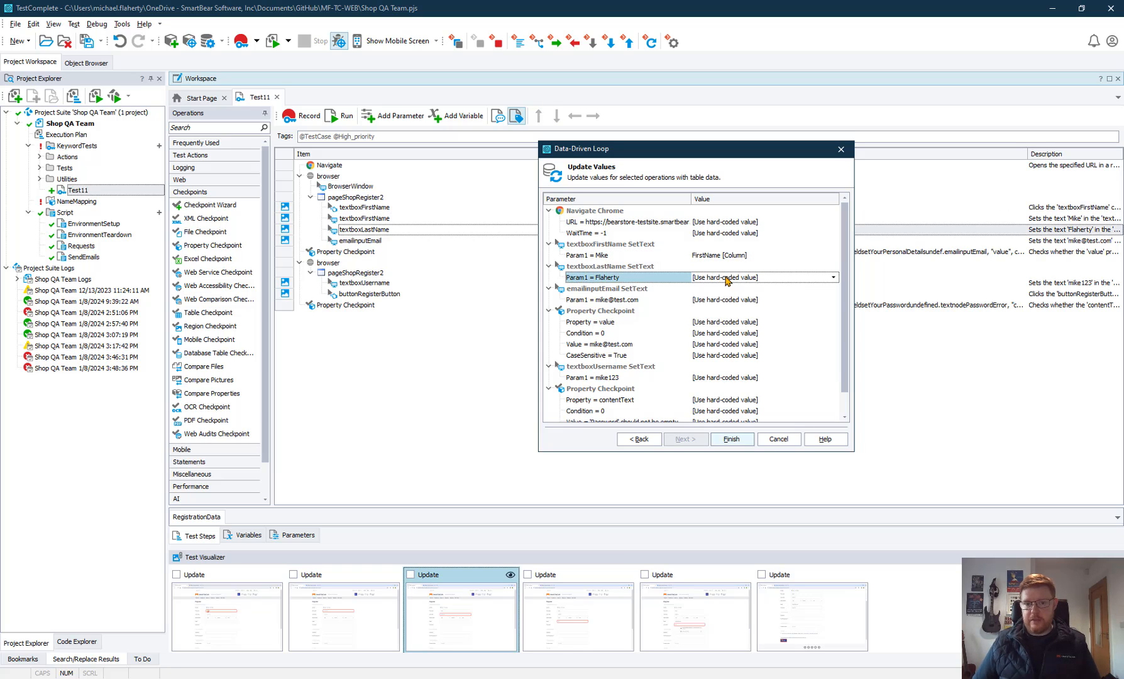
left_click(727, 279)
left_click(736, 319)
- Map the email input and email checkpoint values to the Email column and the username to UserName, and finish the loop
left_click(718, 301)
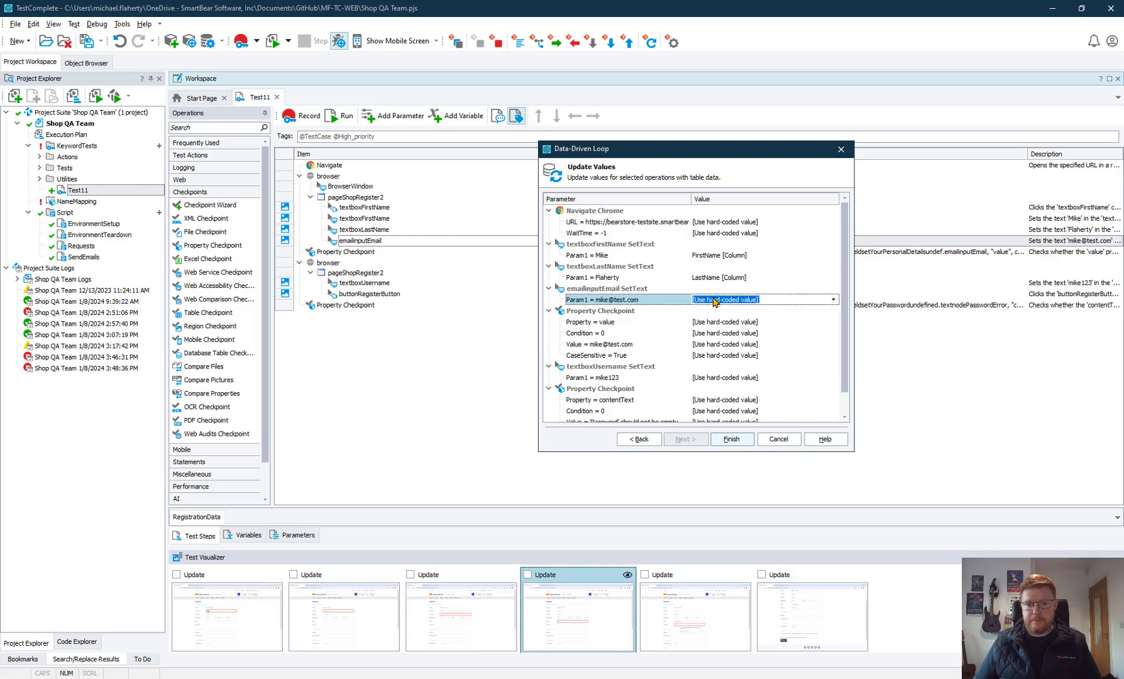
left_click(719, 301)
left_click(719, 350)
left_click(631, 347)
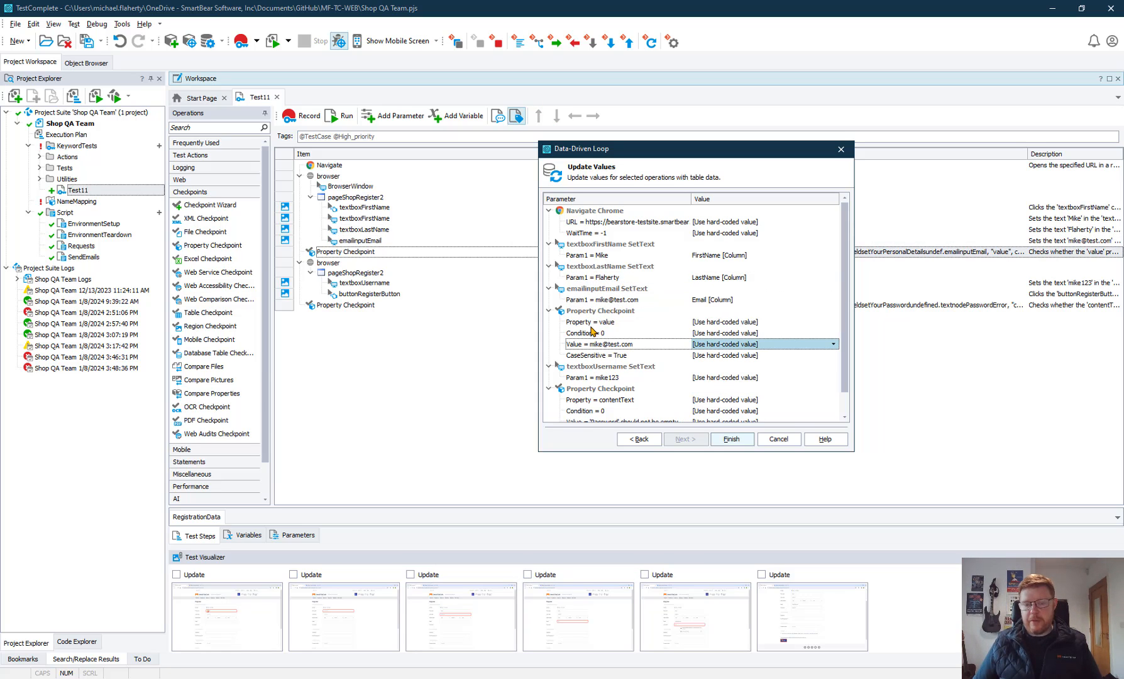
left_click(738, 348)
left_click(728, 395)
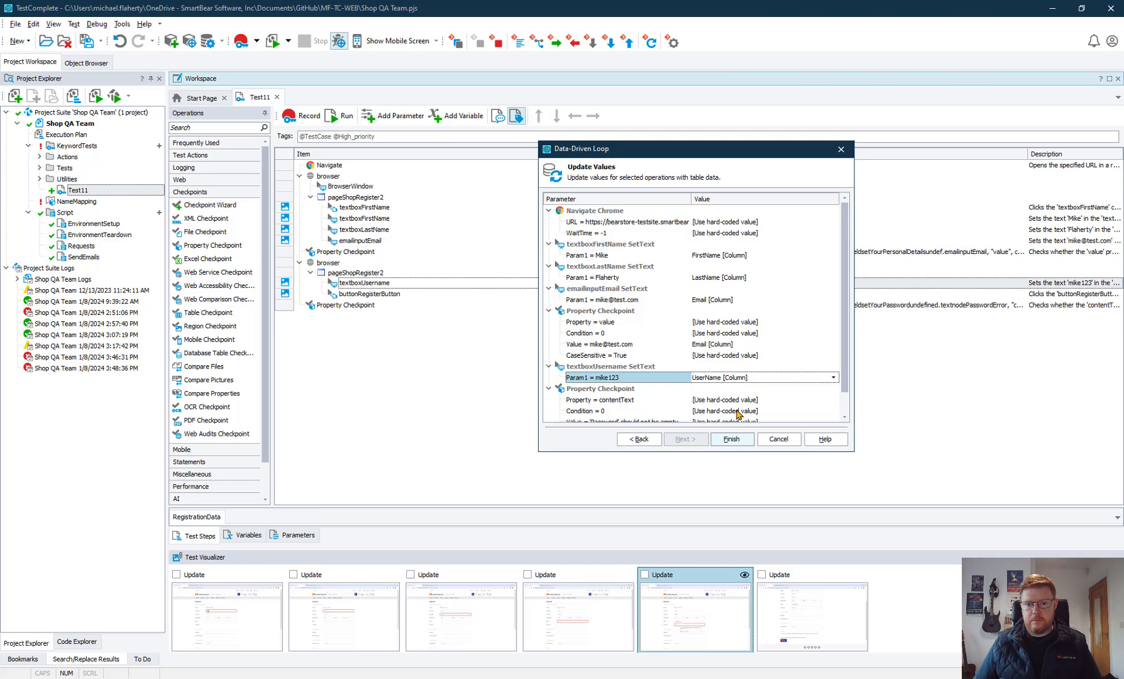
left_click(732, 438)
- Run the data-driven Test11 and review its log entries for the successive records
left_click(734, 243)
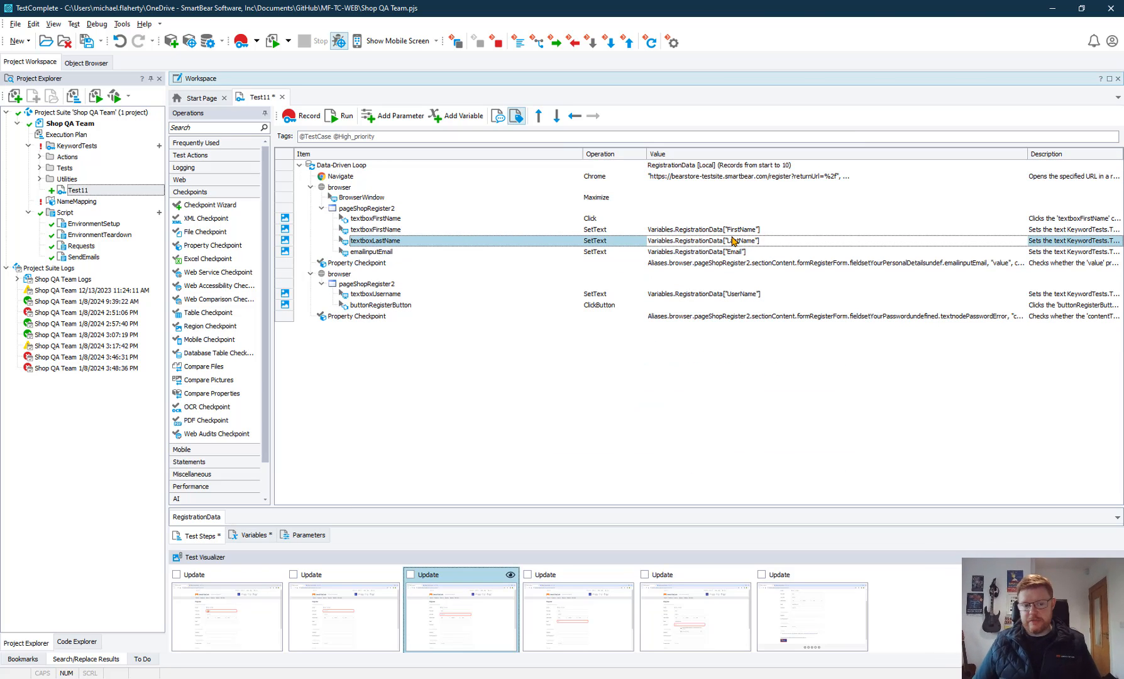
left_click(344, 116)
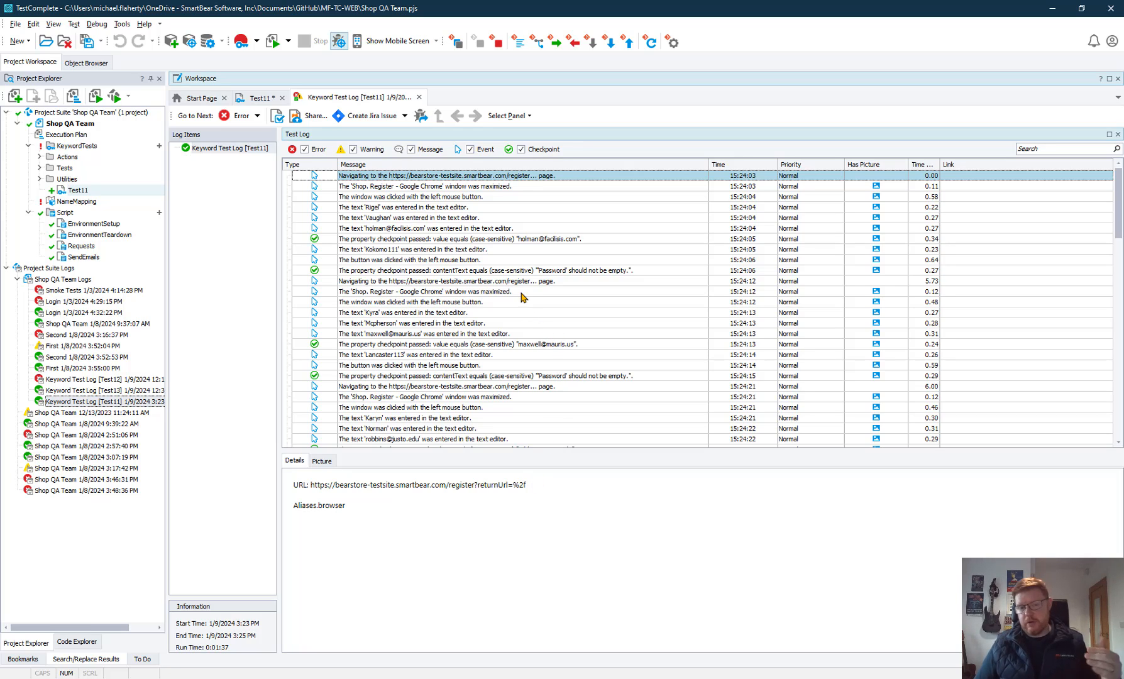
scroll(503, 305, "down", 1)
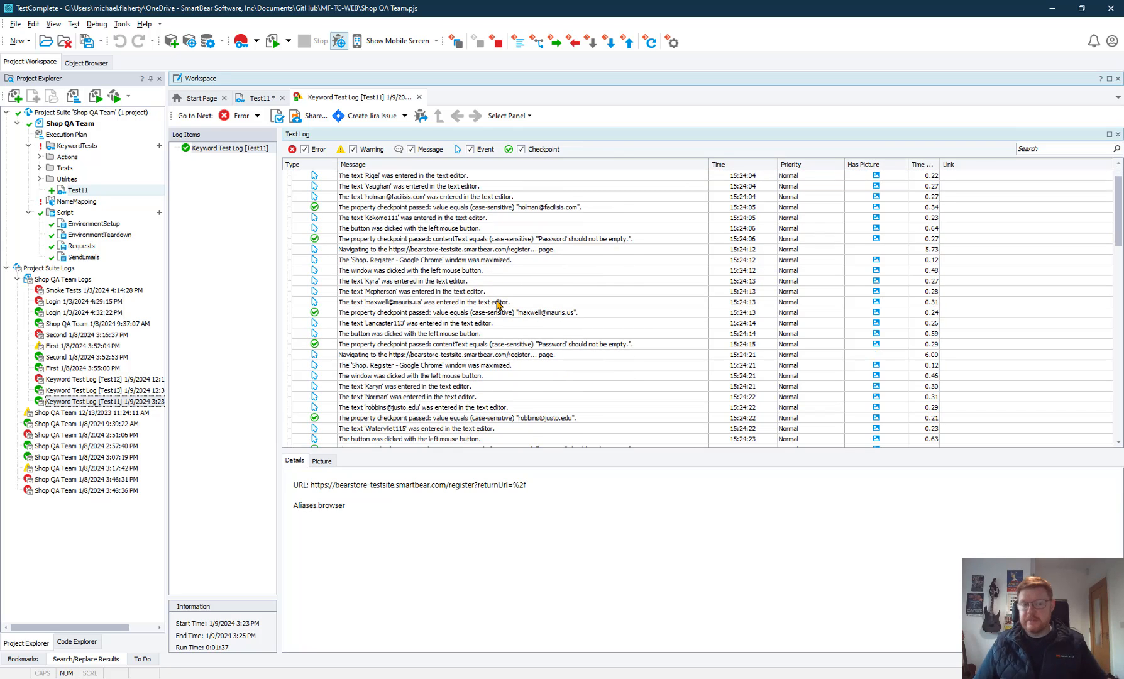
scroll(459, 301, "down", 2)
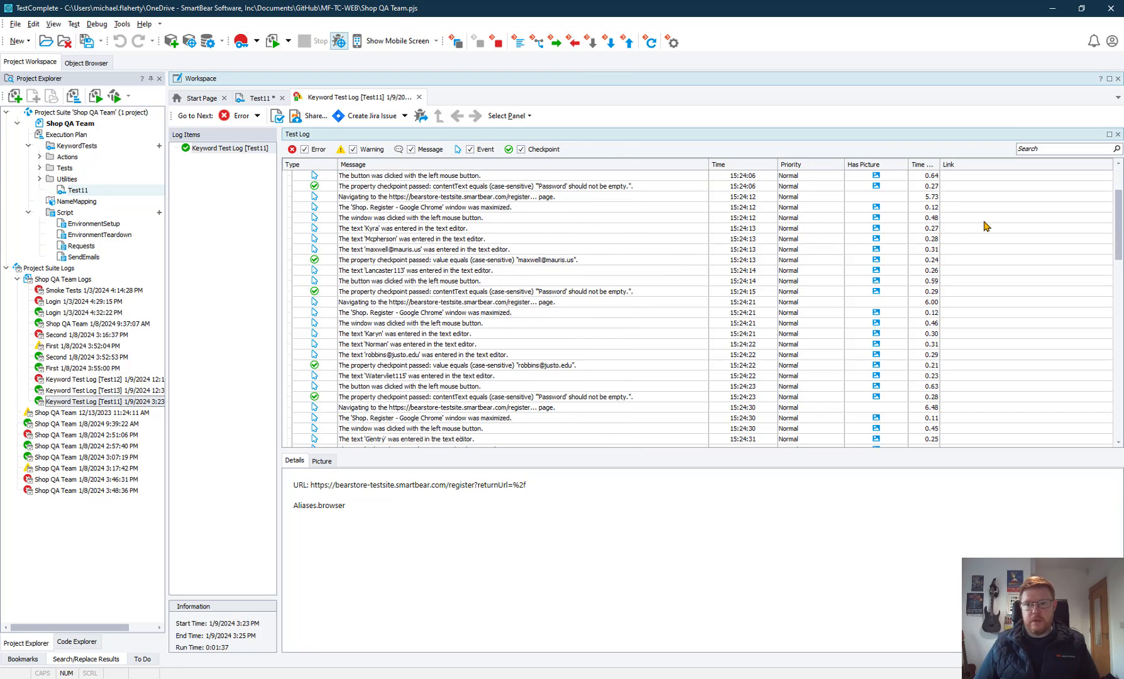
scroll(402, 276, "down", 3)
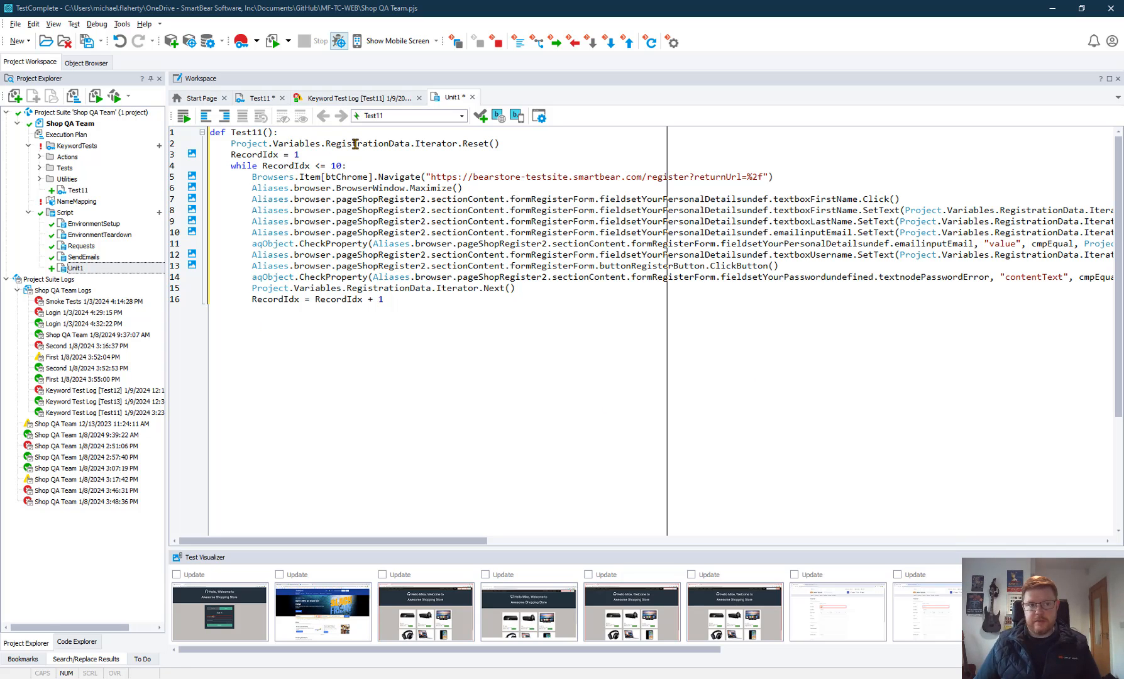
- Examine the RegistrationData Iterator.Reset() and Iterator.Next() calls in the Unit1 script version of Test11
left_click(356, 143)
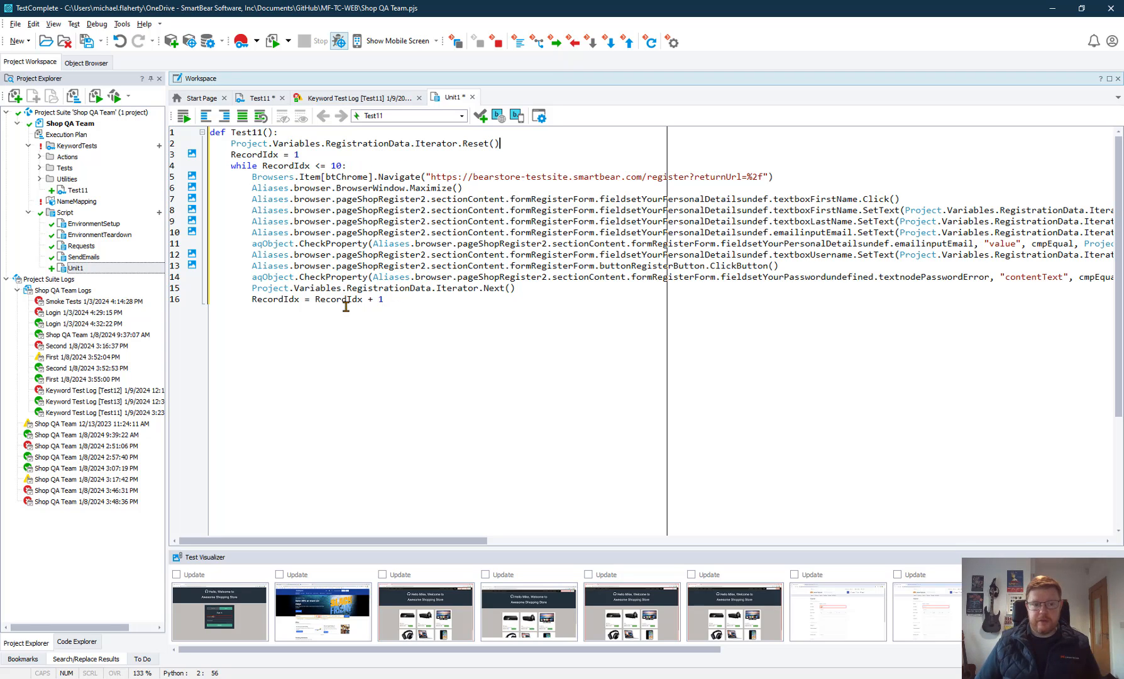
left_click(542, 291)
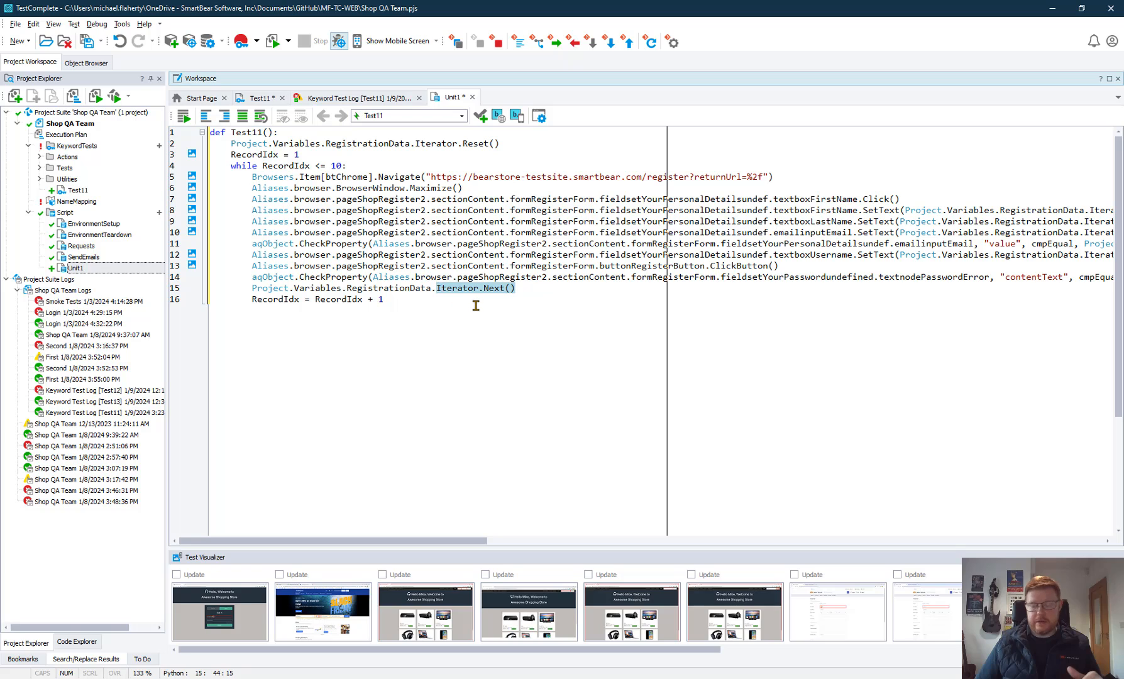